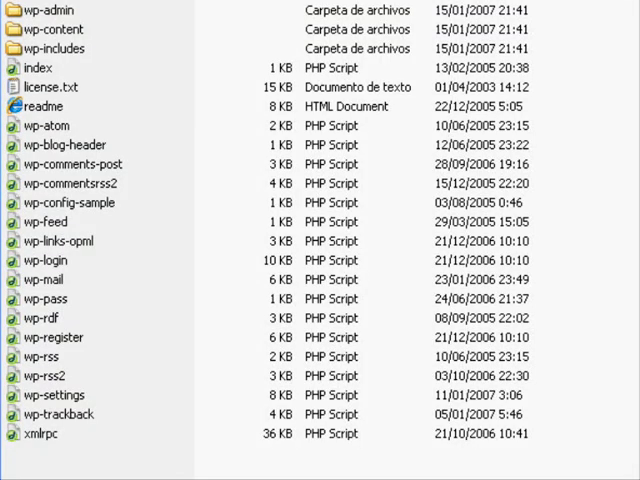
Select wp-config-sample in Explorer and bring up its context menu to open it in Notepad.
{"action": "left_click", "coordinate": [69, 202]}
{"action": "right_click", "coordinate": [80, 202]}
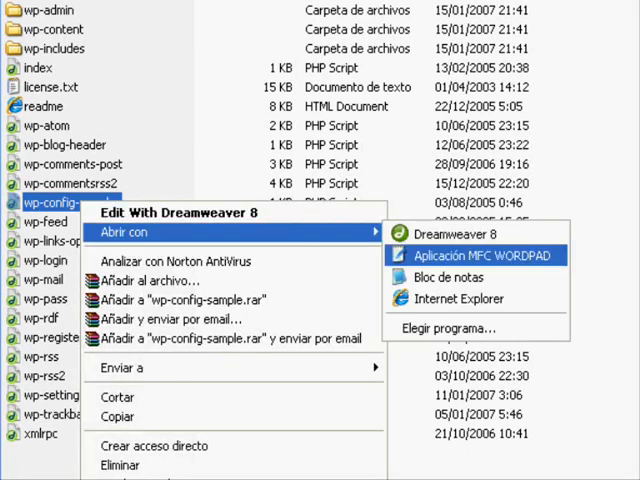
{"action": "left_click", "coordinate": [448, 277]}
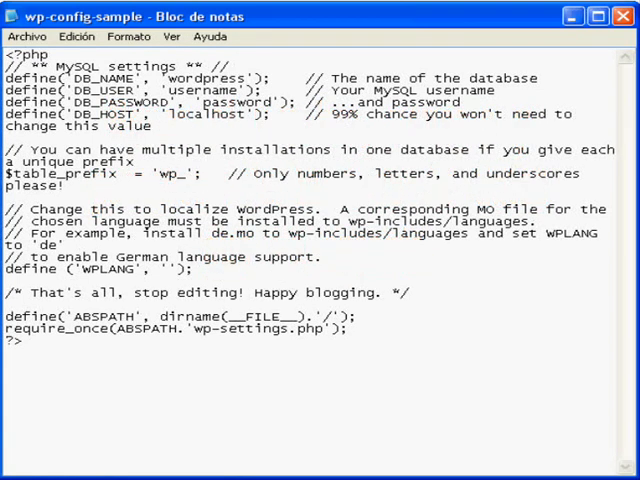
{"action": "key", "text": "BackSpace"}
{"action": "key", "text": "BackSpace"}
{"action": "key", "text": "BackSpace"}
{"action": "key", "text": "BackSpace"}
{"action": "key", "text": "BackSpace"}
{"action": "key", "text": "BackSpace"}
{"action": "key", "text": "BackSpace"}
{"action": "key", "text": "BackSpace"}
{"action": "key", "text": "BackSpace"}
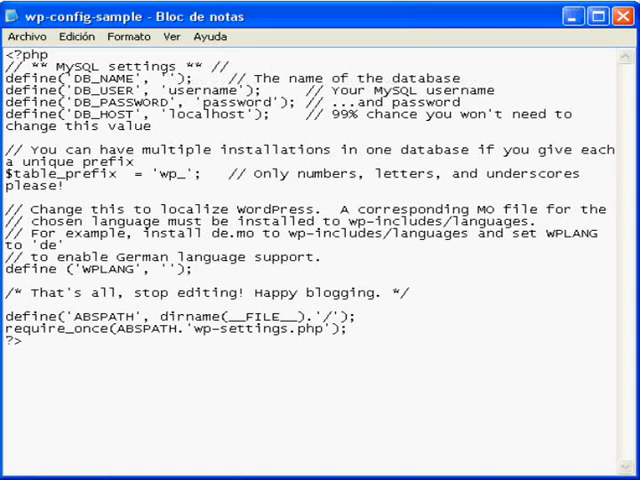
{"action": "type", "text": "m"}
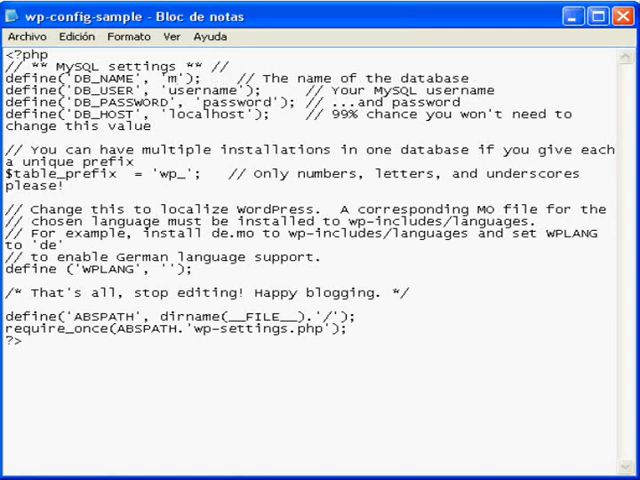
{"action": "type", "text": "ibasededa"}
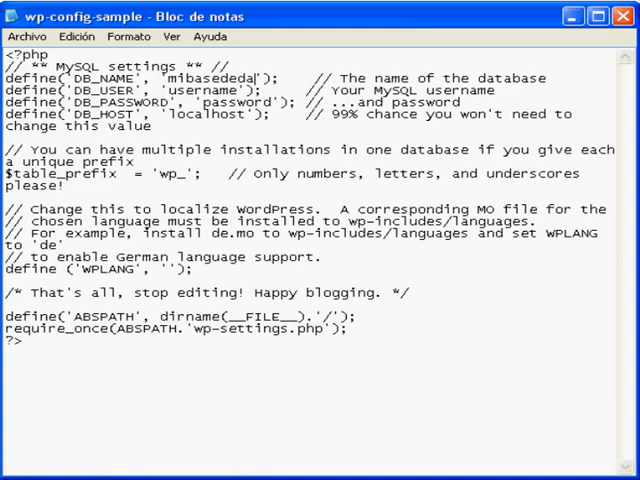
{"action": "type", "text": "tos"}
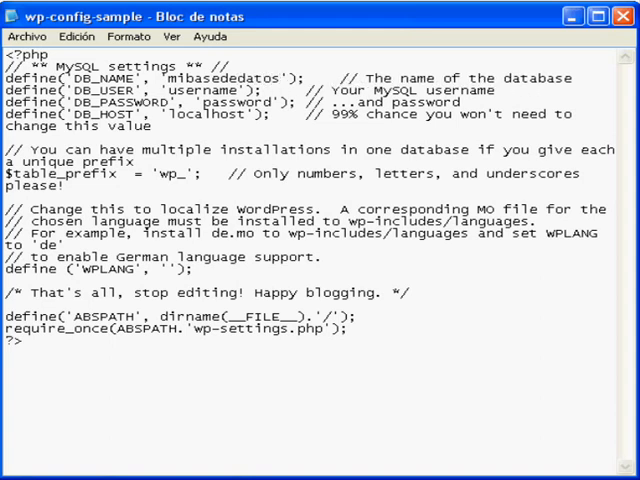
{"action": "left_click_drag", "start_coordinate": [237, 90], "coordinate": [168, 90]}
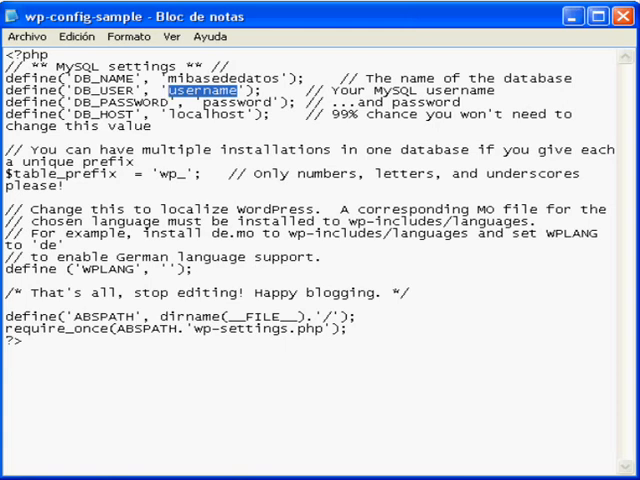
{"action": "type", "text": "usuari"}
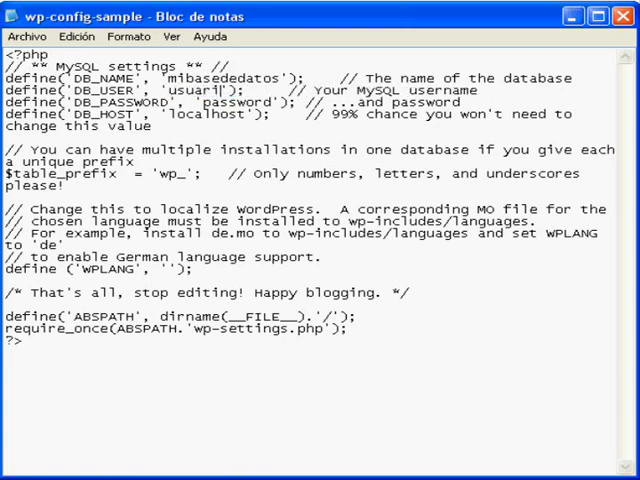
{"action": "type", "text": "o"}
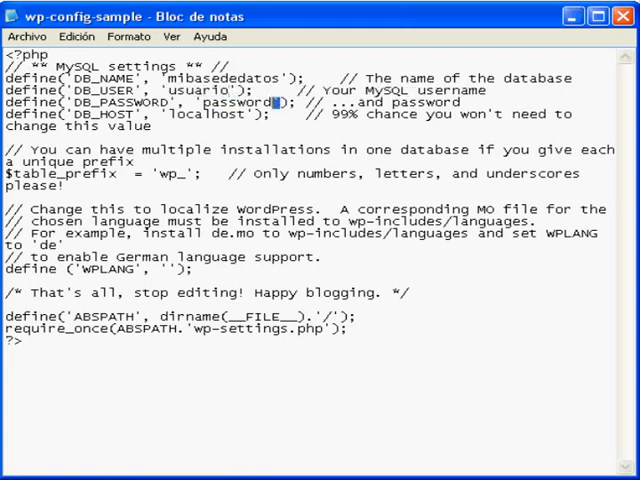
{"action": "left_click_drag", "start_coordinate": [272, 102], "coordinate": [202, 102]}
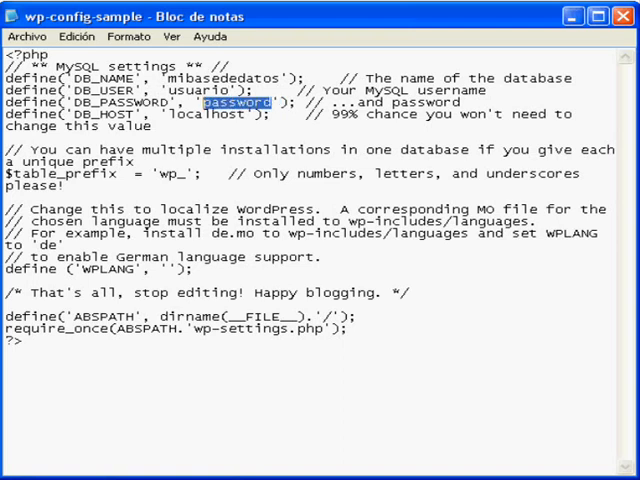
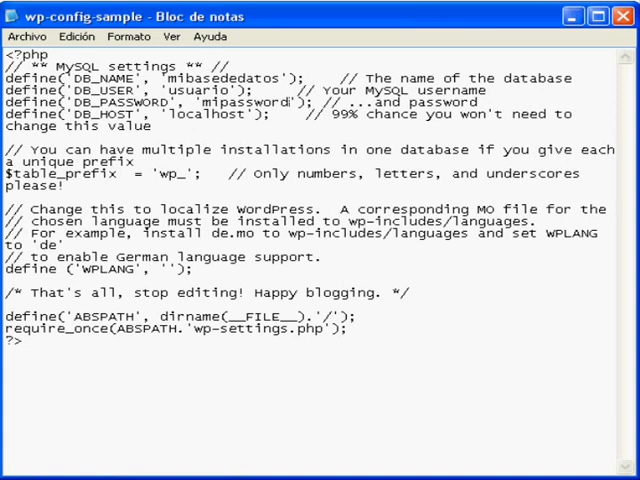
{"action": "left_click", "coordinate": [27, 36]}
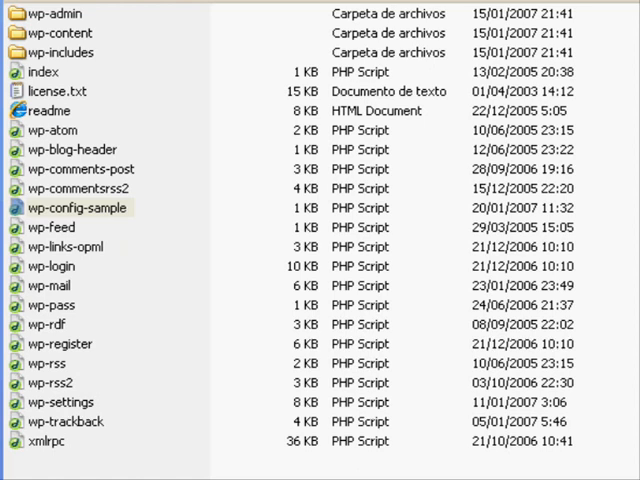
Rename wp-config-sample to wp-config by removing the '-sample' ending.
{"action": "right_click", "coordinate": [77, 207]}
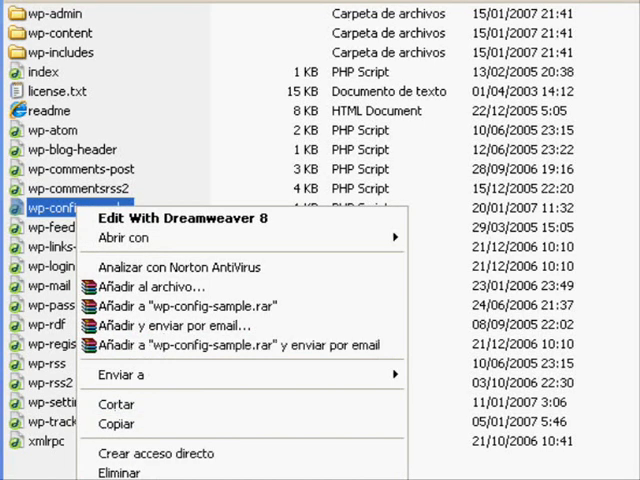
{"action": "key", "text": "F2"}
{"action": "key", "text": "End"}
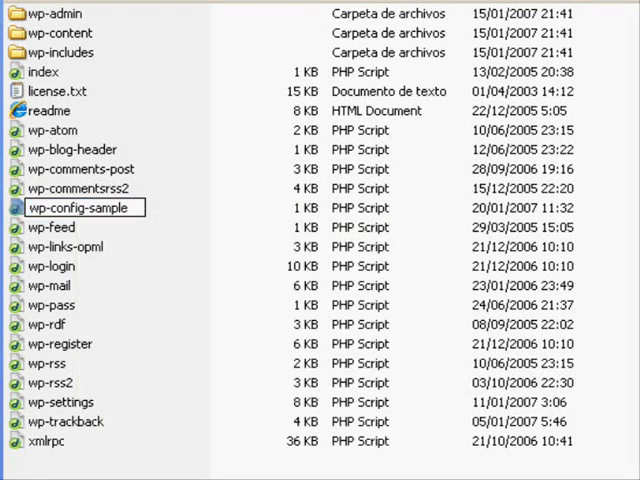
{"action": "key", "text": "BackSpace"}
{"action": "key", "text": "BackSpace"}
{"action": "key", "text": "BackSpace"}
{"action": "key", "text": "BackSpace"}
{"action": "key", "text": "BackSpace"}
{"action": "key", "text": "BackSpace"}
{"action": "key", "text": "BackSpace"}
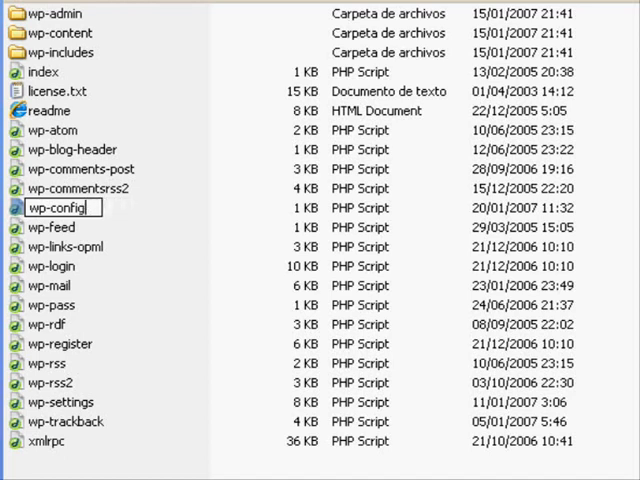
{"action": "key", "text": "Return"}
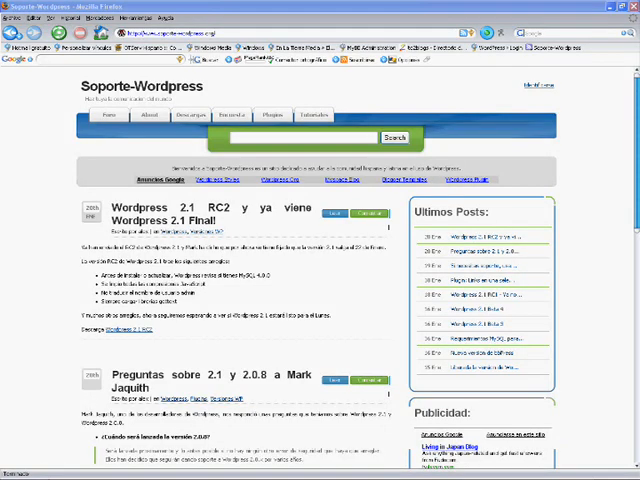
Load the site's wp-admin/install.php address to reach the WordPress installation welcome page.
{"action": "key", "text": "ctrl+l"}
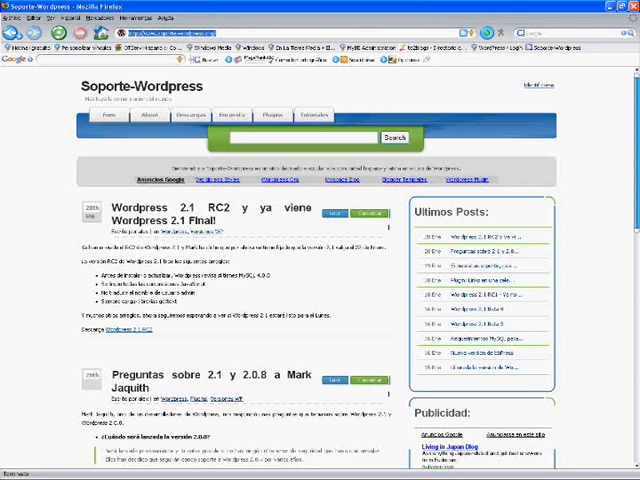
{"action": "type", "text": "www.never"}
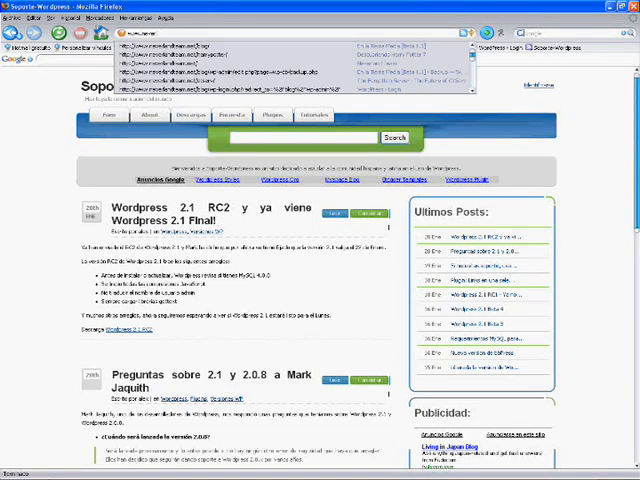
{"action": "type", "text": "fest.net"}
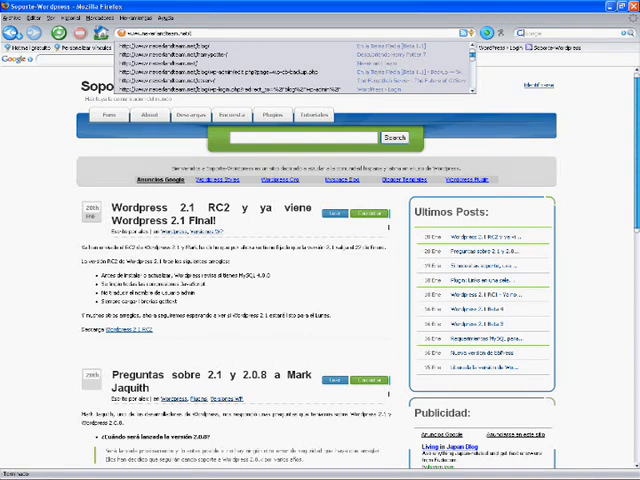
{"action": "type", "text": "/"}
{"action": "type", "text": "wp-admin/install.php"}
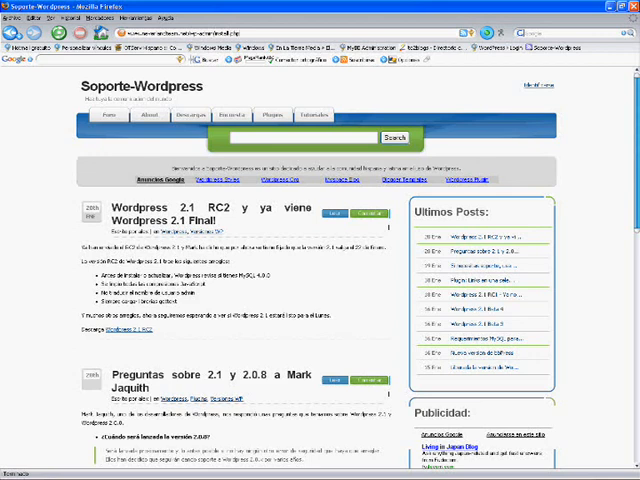
{"action": "key", "text": "Return"}
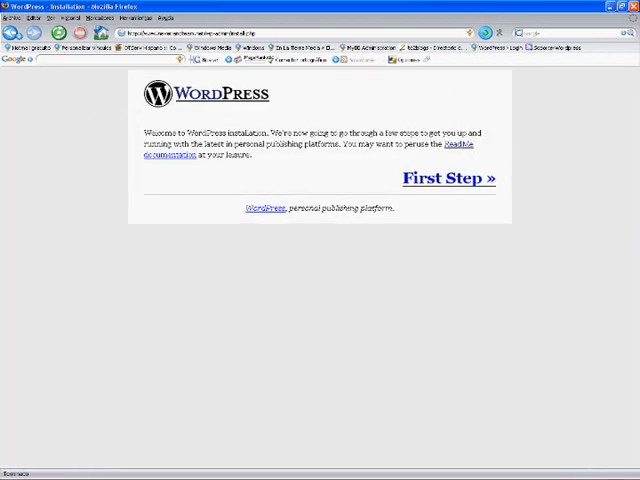
Run the first install step with weblog title Mi Blog and an e-mail, continuing to the second step.
{"action": "left_click", "coordinate": [449, 178]}
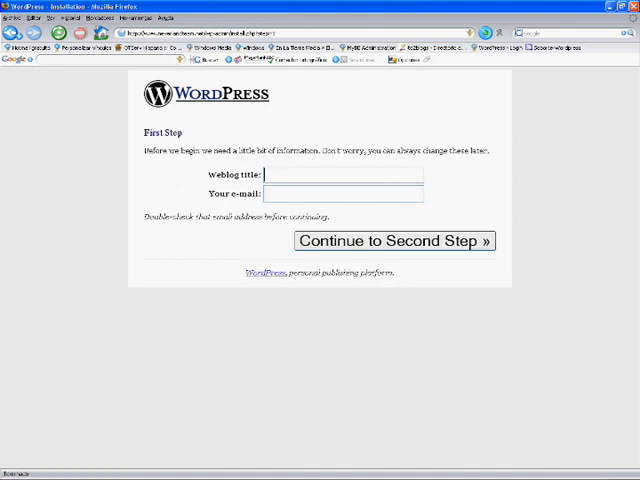
{"action": "type", "text": "Mi"}
{"action": "type", "text": " B"}
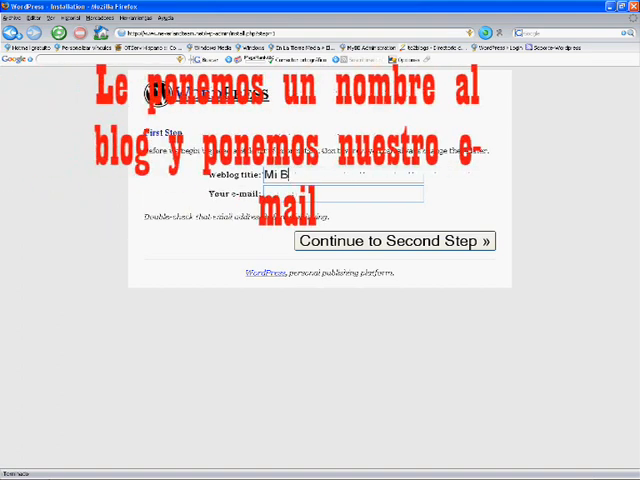
{"action": "type", "text": "log"}
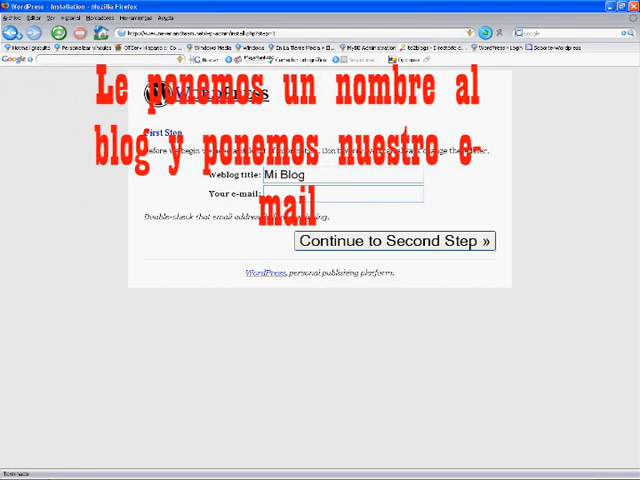
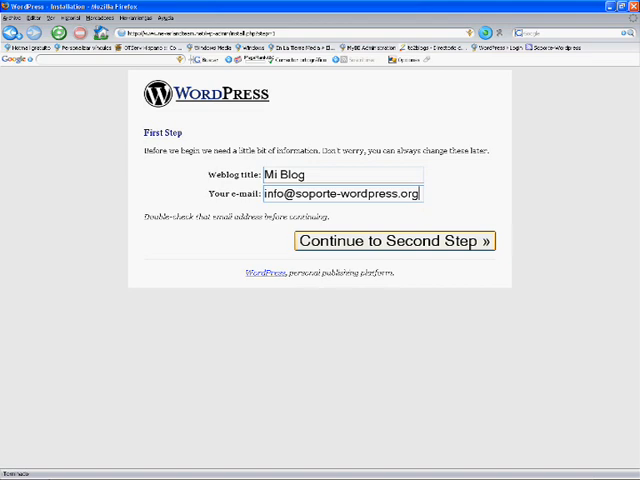
{"action": "key", "text": "Tab"}
{"action": "key", "text": "Return"}
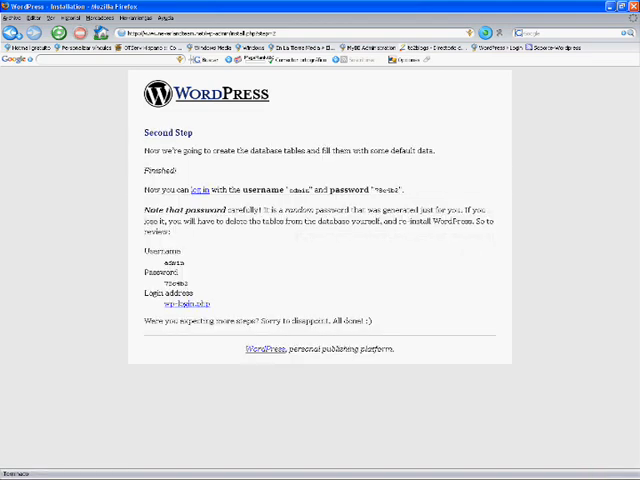
Select and copy the generated admin password from the installation results.
{"action": "double_click", "coordinate": [160, 170]}
{"action": "left_click", "coordinate": [160, 200]}
{"action": "double_click", "coordinate": [387, 189]}
{"action": "right_click", "coordinate": [390, 190]}
{"action": "left_click", "coordinate": [414, 199]}
{"action": "right_click", "coordinate": [388, 190]}
{"action": "left_click", "coordinate": [420, 204]}
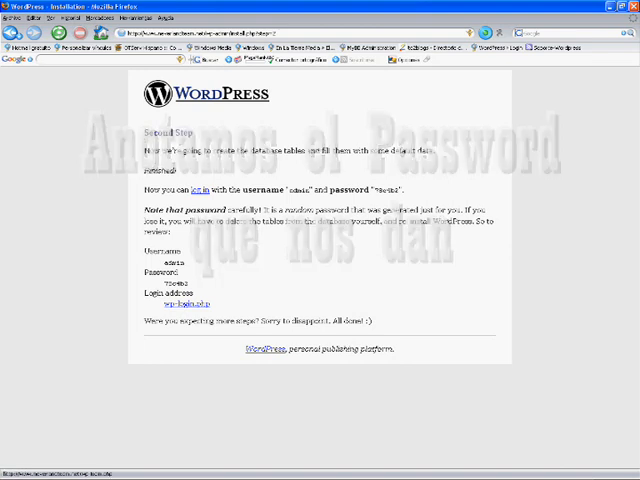
Go to the WordPress login page from the install completion screen.
{"action": "left_click", "coordinate": [186, 303]}
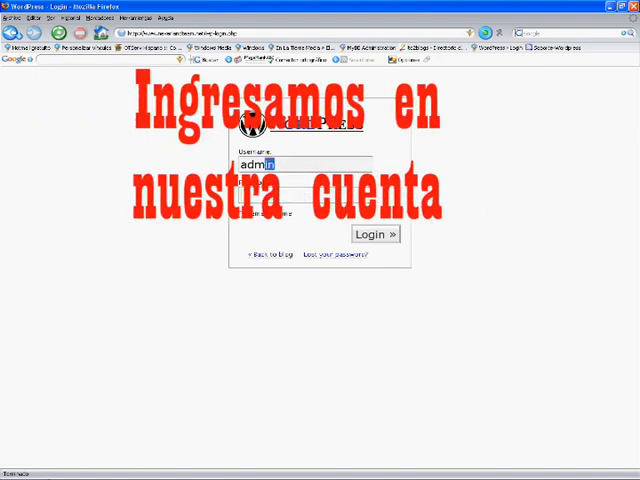
Enter admin as the username and paste the copied password into the login form.
{"action": "key", "text": "shift+Home"}
{"action": "type", "text": "admin"}
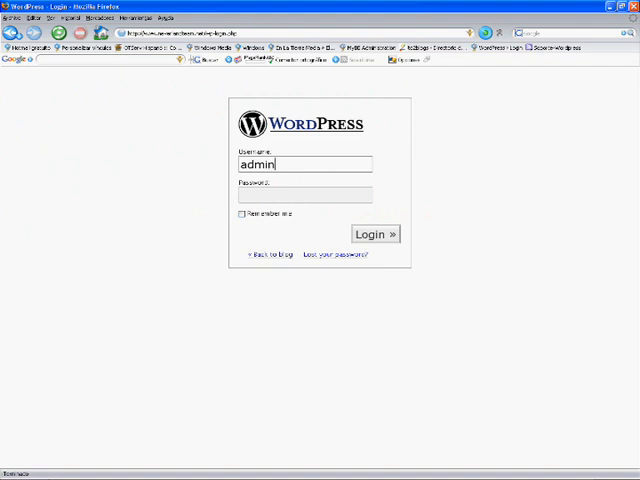
{"action": "key", "text": "Tab"}
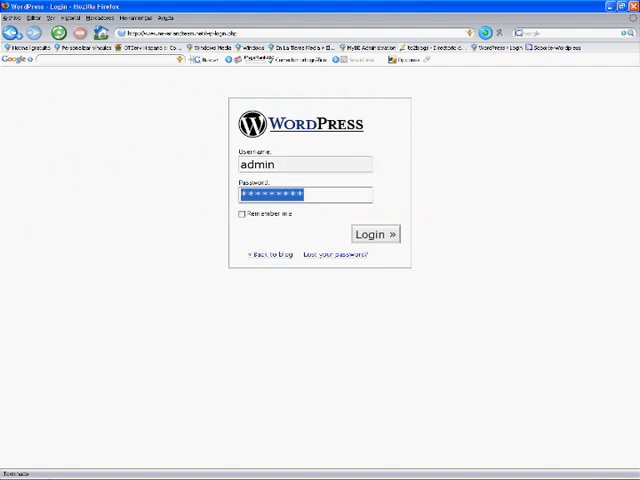
{"action": "key", "text": "Delete"}
{"action": "right_click", "coordinate": [271, 193]}
{"action": "left_click", "coordinate": [300, 232]}
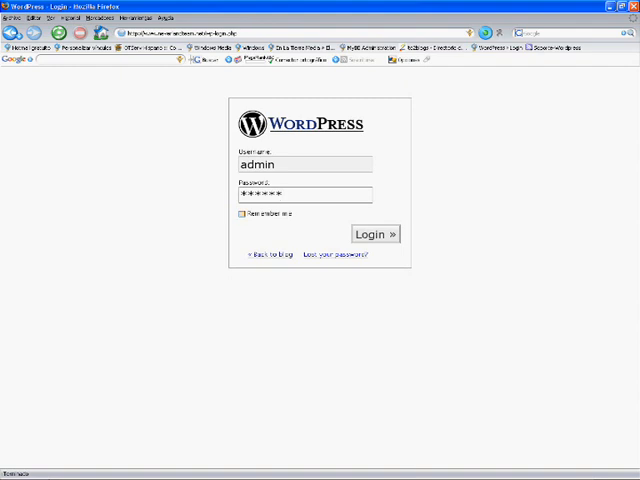
Tick Remember me and log in to reach the Mi Blog dashboard.
{"action": "key", "text": "Tab"}
{"action": "key", "text": "space"}
{"action": "key", "text": "Tab"}
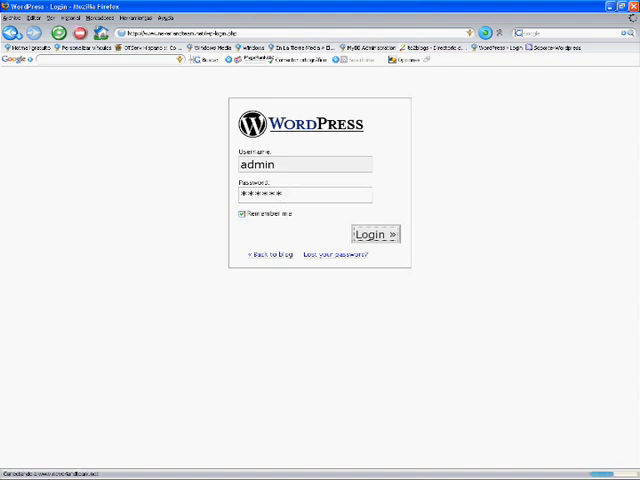
{"action": "key", "text": "Return"}
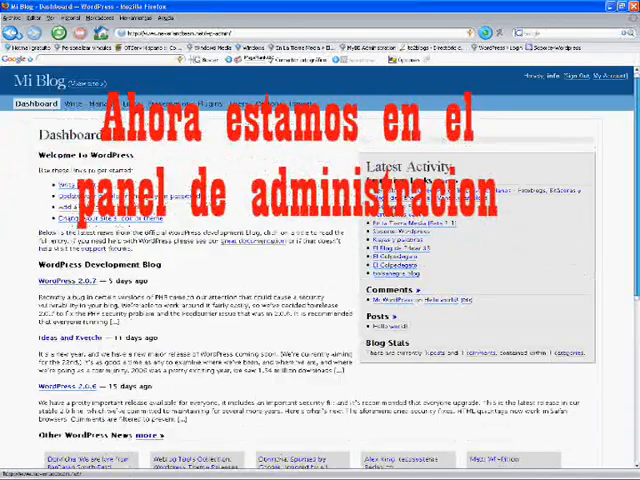
Open the public blog via View site in a new tab, glance at its front page, and return to the dashboard tab.
{"action": "right_click", "coordinate": [95, 60]}
{"action": "left_click", "coordinate": [110, 105]}
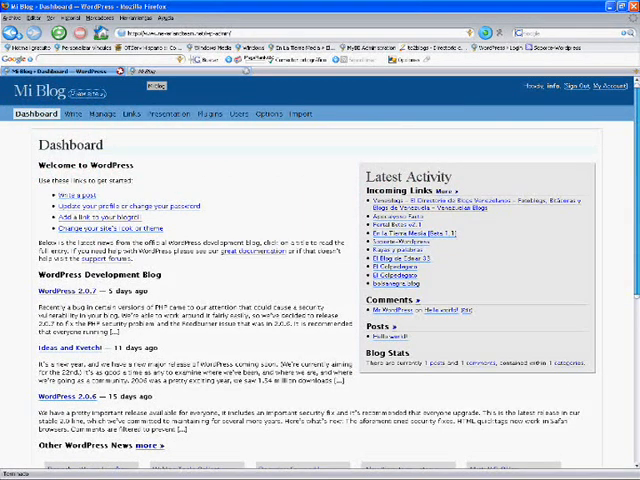
{"action": "left_click", "coordinate": [147, 71]}
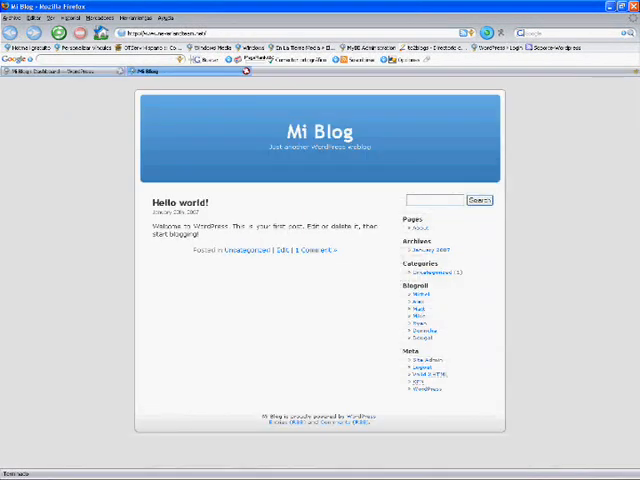
{"action": "left_click", "coordinate": [60, 71]}
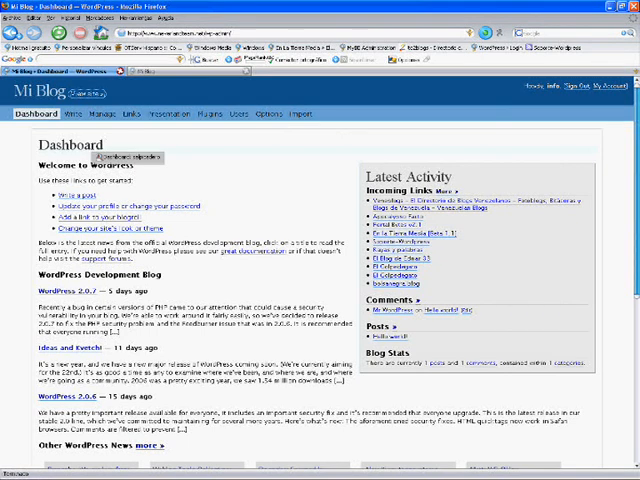
{"action": "scroll", "coordinate": [140, 150], "scroll_direction": "down", "scroll_amount": 1}
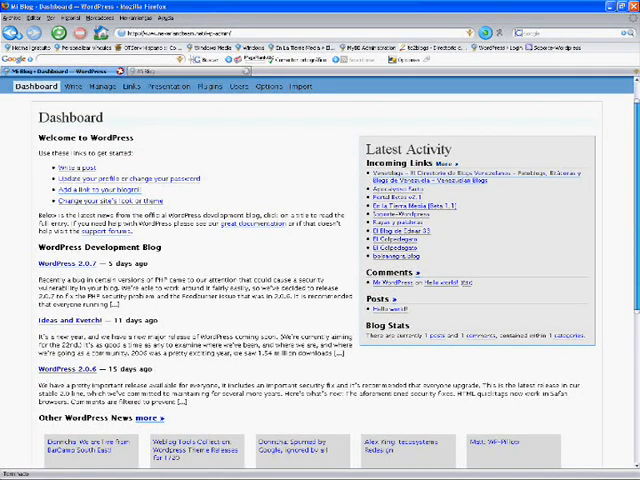
{"action": "scroll", "coordinate": [140, 200], "scroll_direction": "down", "scroll_amount": 2}
{"action": "scroll", "coordinate": [140, 200], "scroll_direction": "down", "scroll_amount": 1}
{"action": "scroll", "coordinate": [140, 200], "scroll_direction": "down", "scroll_amount": 1}
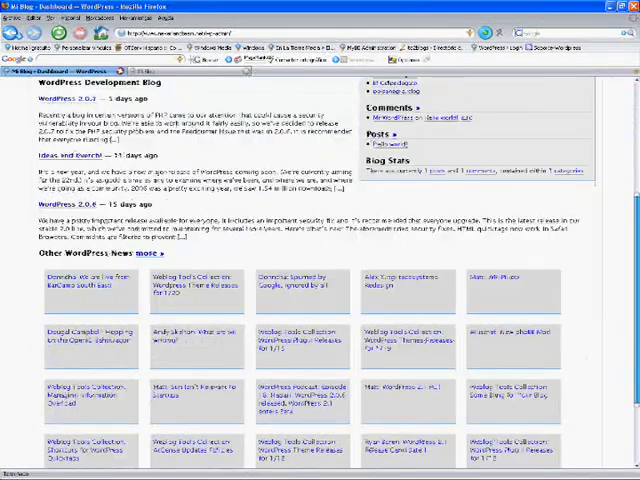
{"action": "scroll", "coordinate": [140, 200], "scroll_direction": "up", "scroll_amount": 1}
{"action": "scroll", "coordinate": [140, 200], "scroll_direction": "up", "scroll_amount": 1}
{"action": "scroll", "coordinate": [140, 200], "scroll_direction": "up", "scroll_amount": 2}
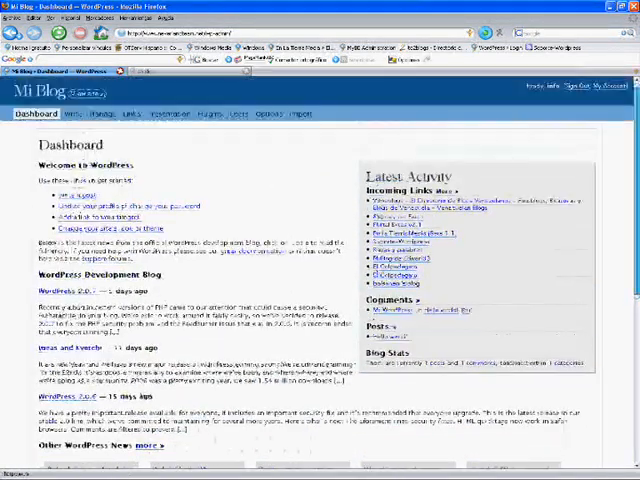
In General Options, set the weblog title to 'Este es el titulo de mi blog' and tagline to 'Mi blog es verde bonito'.
{"action": "left_click", "coordinate": [268, 113]}
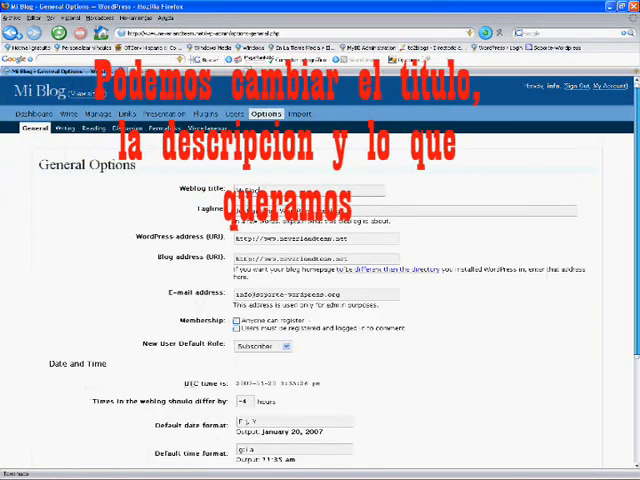
{"action": "key", "text": "Tab"}
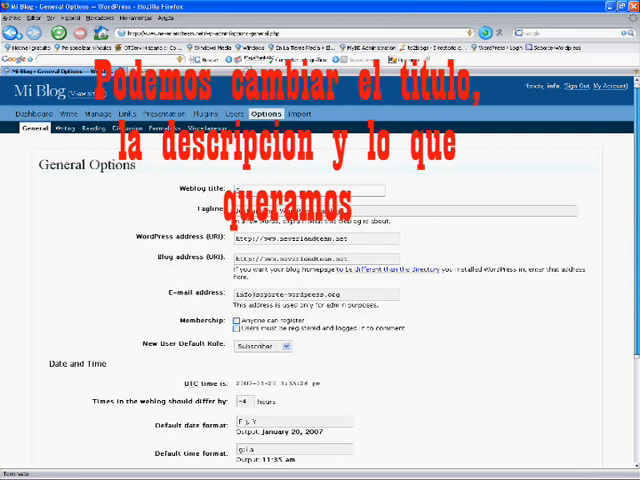
{"action": "type", "text": "Este es el titul"}
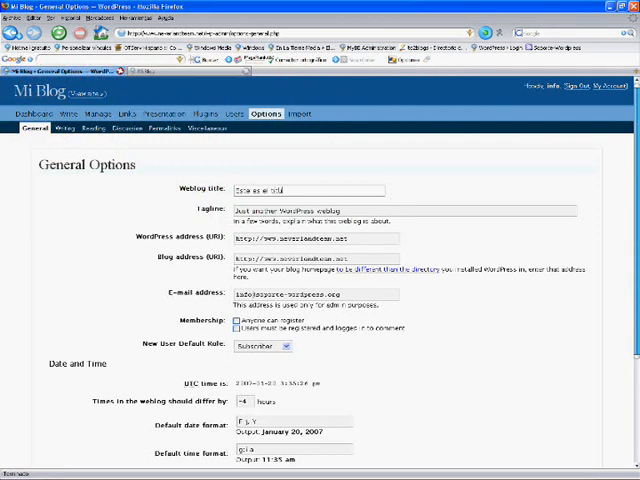
{"action": "type", "text": "o de mi blog"}
{"action": "key", "text": "Tab"}
{"action": "type", "text": "Mi"}
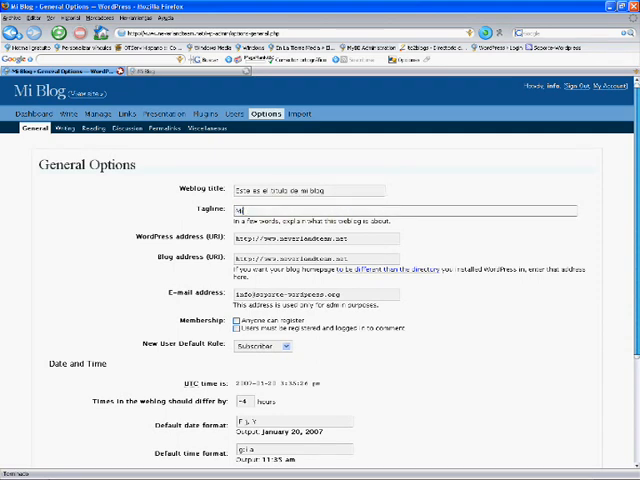
{"action": "type", "text": " blog es verde b"}
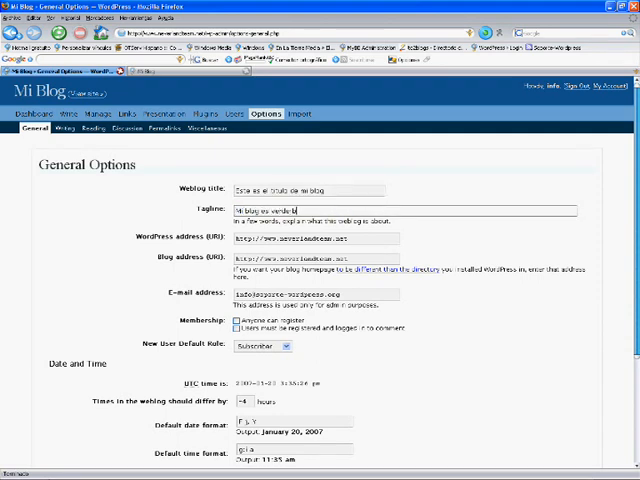
{"action": "type", "text": "onito"}
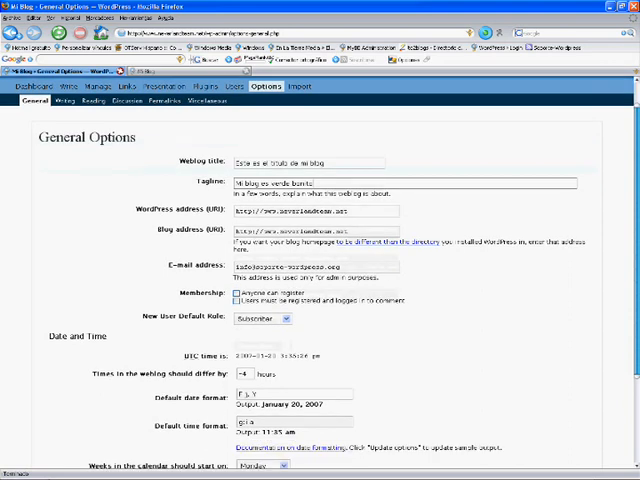
{"action": "scroll", "coordinate": [320, 300], "scroll_direction": "down", "scroll_amount": 2}
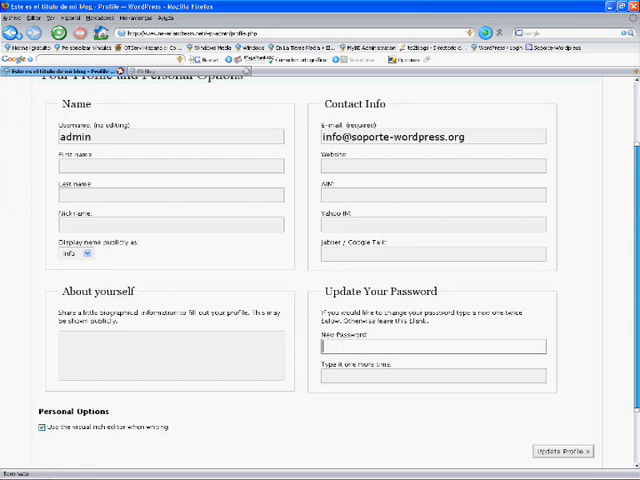
Enter the new admin password twice on the Profile page before updating the profile.
{"action": "key", "text": "Tab"}
{"action": "type", "text": "a"}
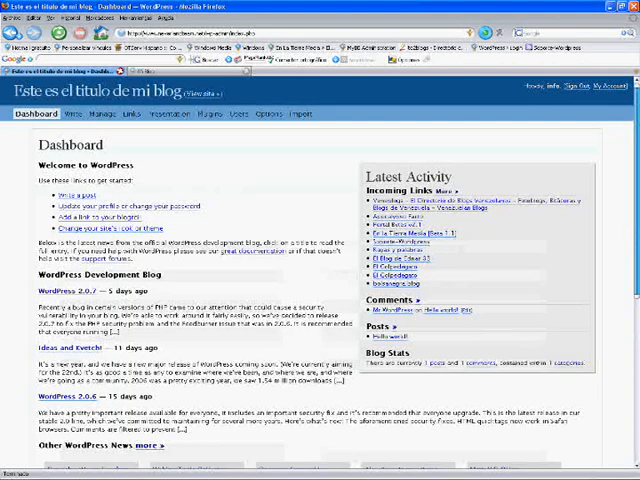
View the public front page showing the title 'Este es el titulo de mi blog' and its tagline.
{"action": "left_click", "coordinate": [203, 93]}
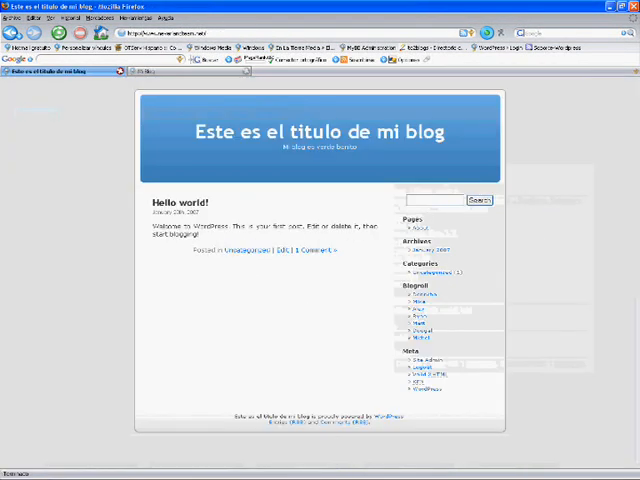